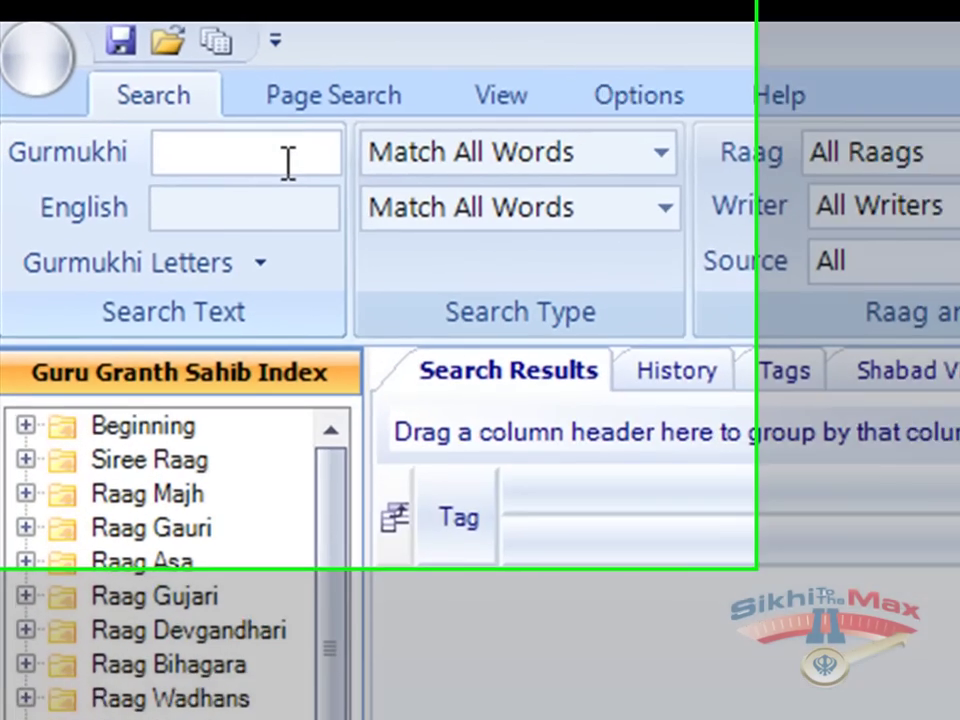
- Enter ਹਰਿ ਪਿਆਰ in the Gurmukhi search box and show the Gurmukhi letters and vowels panel
{"action": "left_click", "coordinate": [186, 104]}
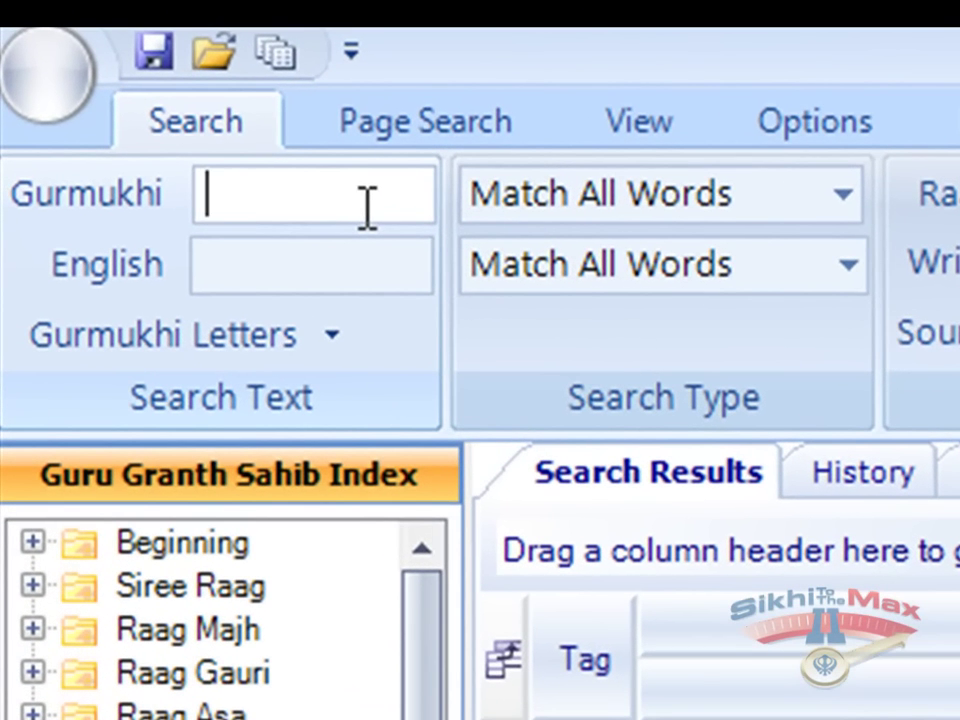
{"action": "type", "text": "ਹਰਿ ਪਿਆਰ"}
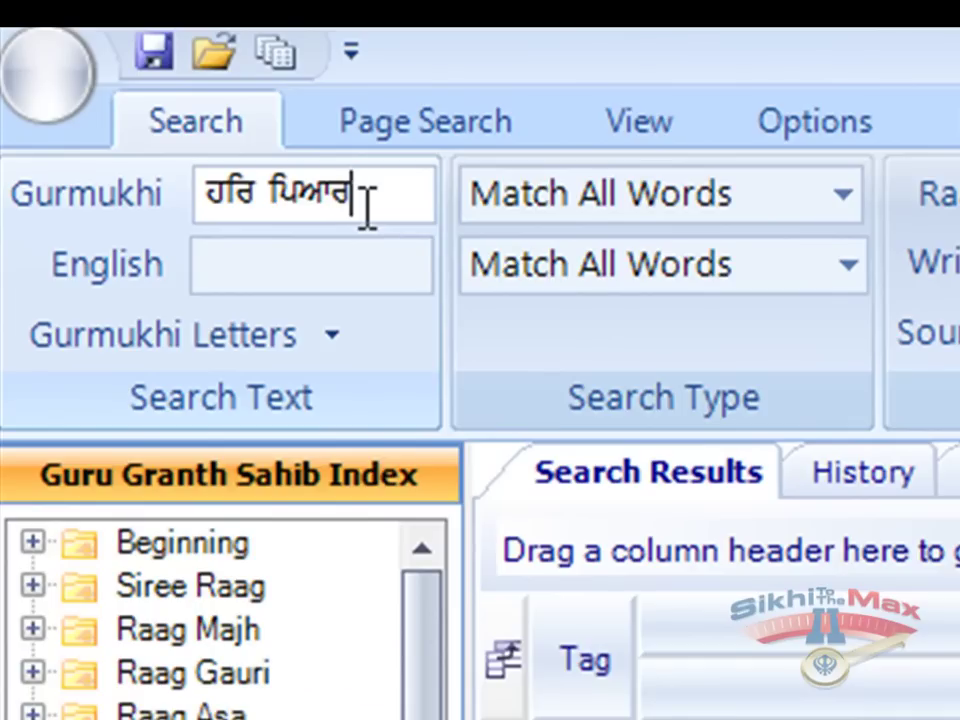
{"action": "left_click", "coordinate": [332, 355]}
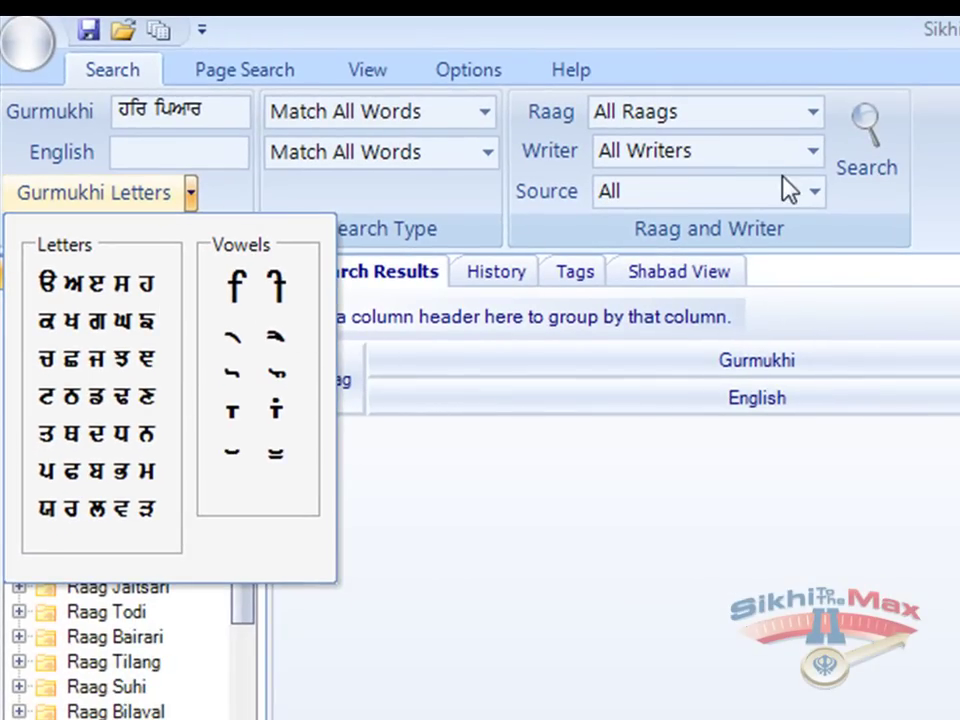
- Search for ਹਰਿ ਪਿਆਰ and select the first Siree Raag result verse
{"action": "left_click", "coordinate": [878, 167]}
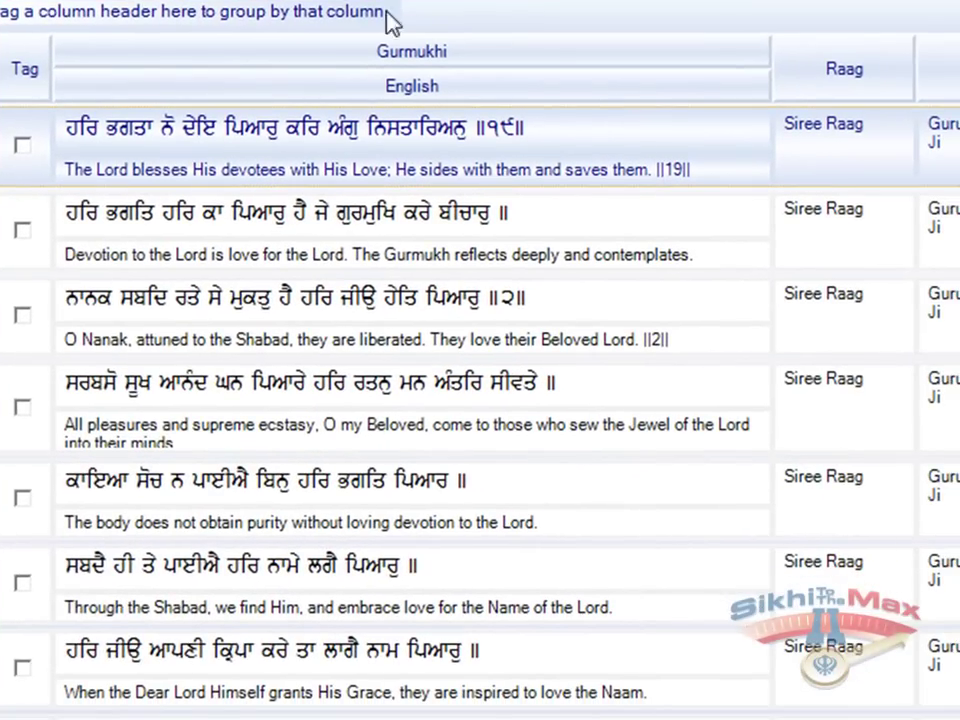
{"action": "left_click", "coordinate": [88, 138]}
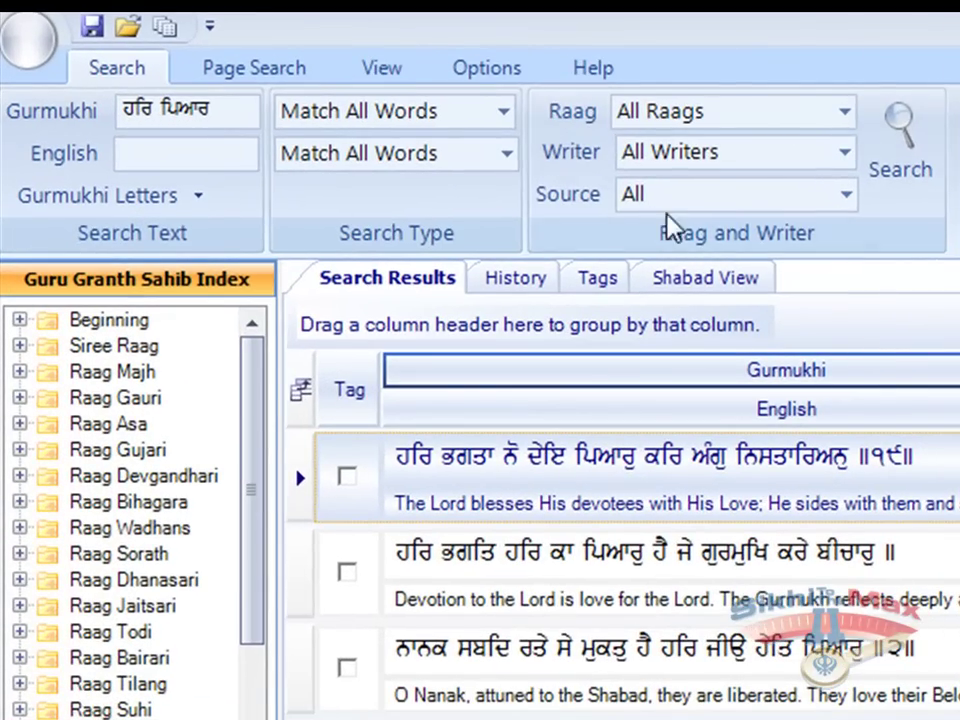
- Add the aunkar and the word ਹਿਰਦੈਂ to the search, which returns no matching verses
{"action": "type", "text": "ੁ"}
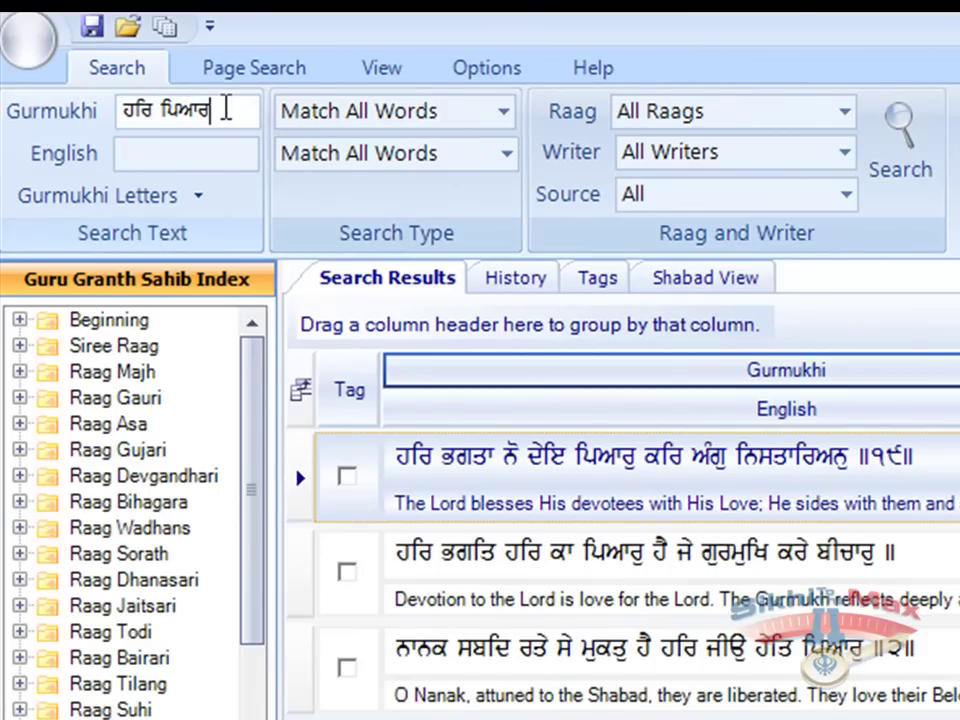
{"action": "type", "text": " ਹਿਰਦੈ"}
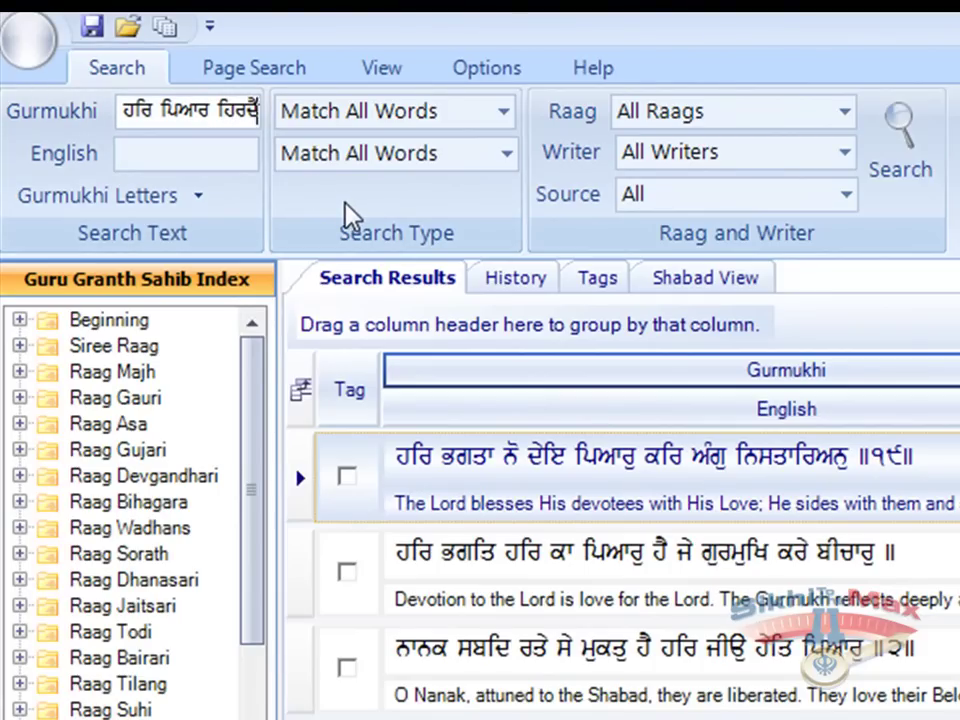
{"action": "type", "text": "ਂ"}
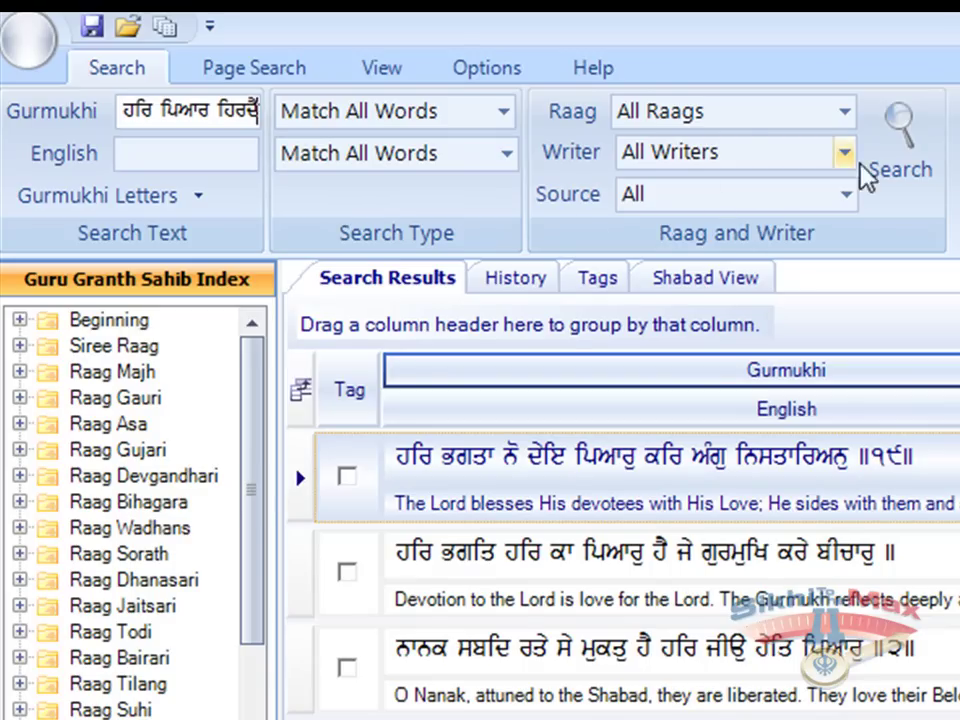
{"action": "left_click", "coordinate": [903, 170]}
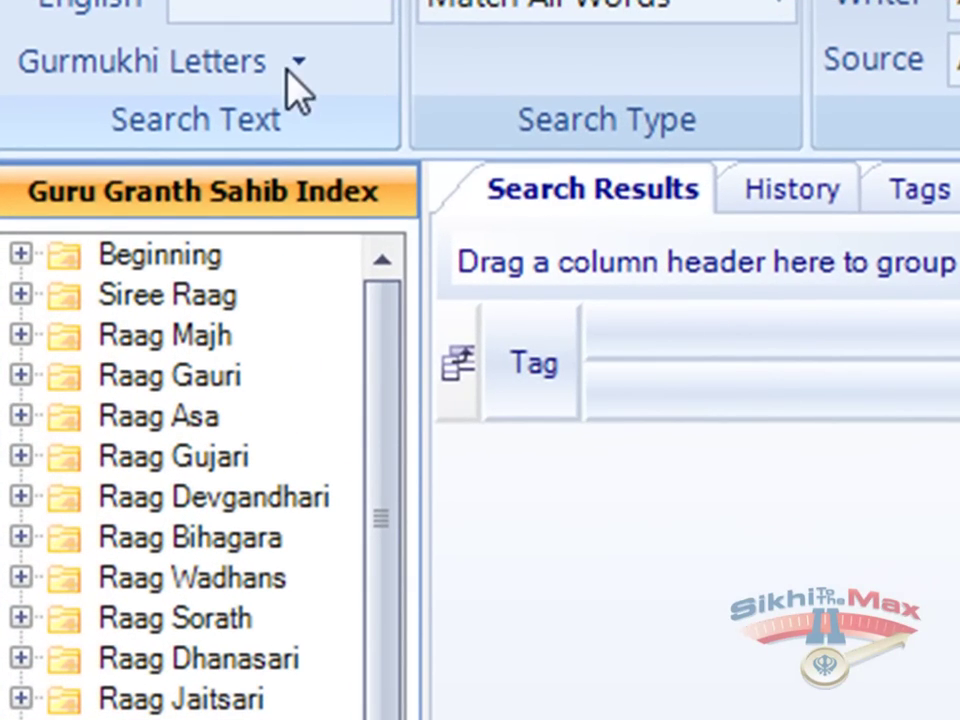
- Run the search with Search Type set to Match Any Words and select the first result verse
{"action": "left_click", "coordinate": [296, 64]}
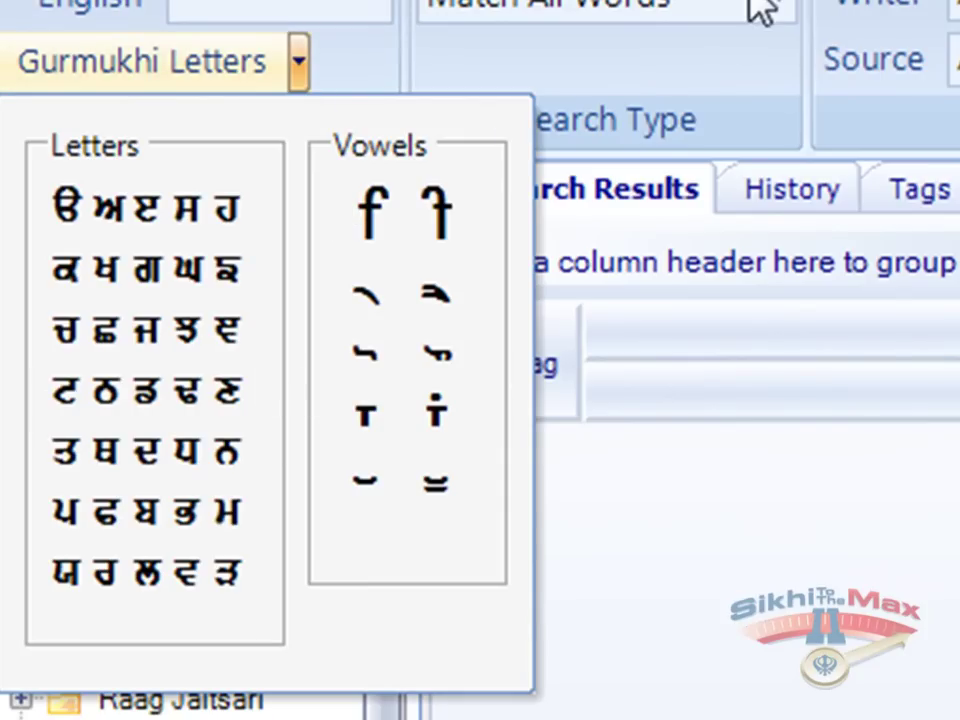
{"action": "left_click", "coordinate": [783, 5]}
{"action": "left_click", "coordinate": [783, 5]}
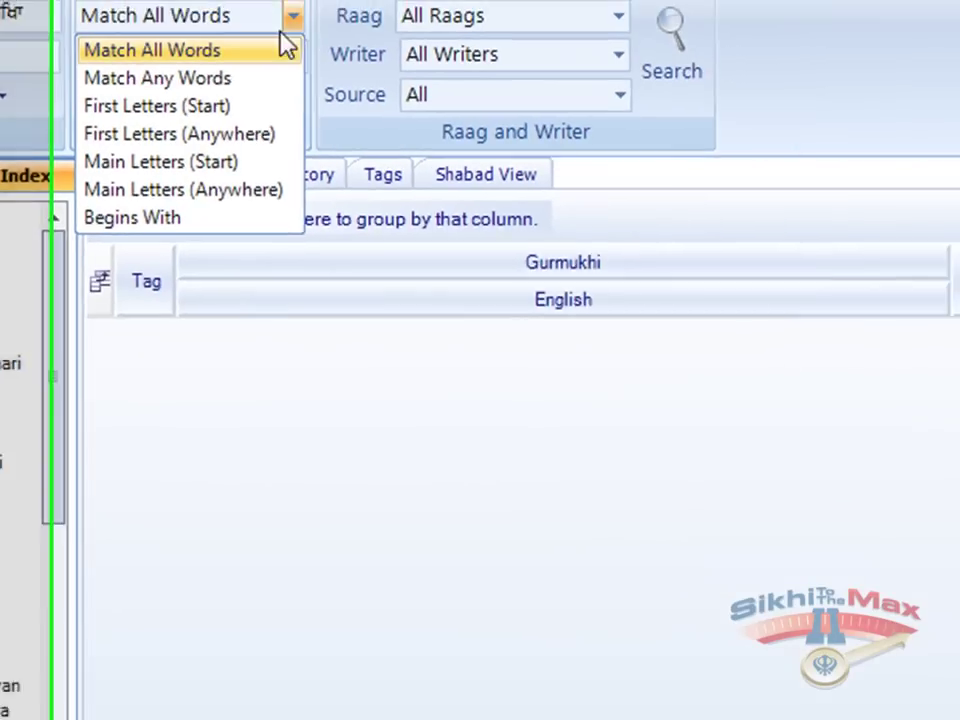
{"action": "left_click", "coordinate": [183, 92]}
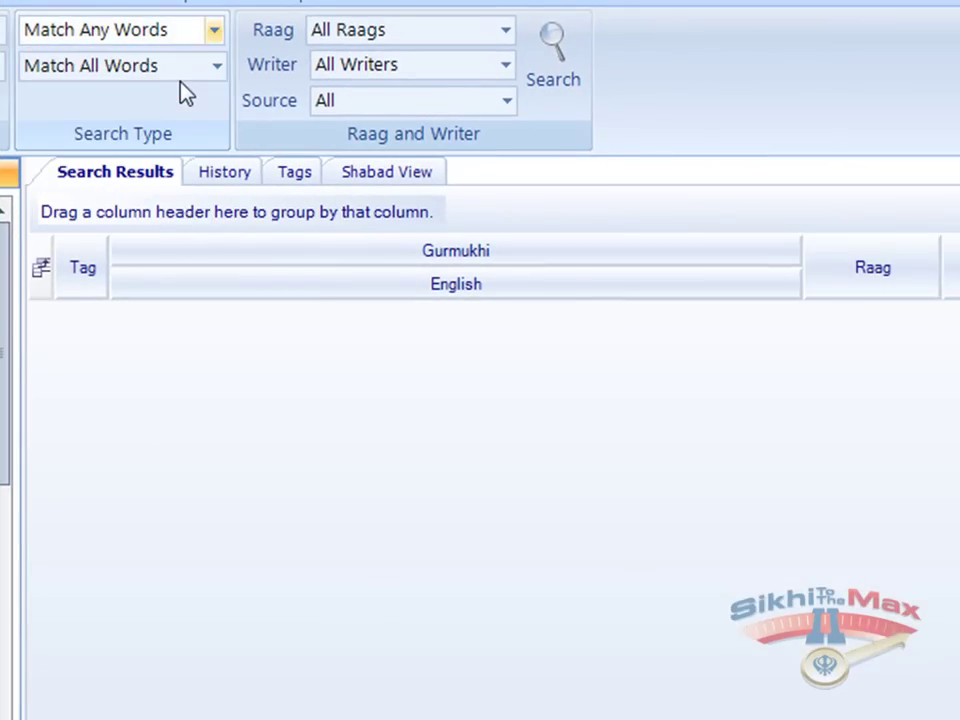
{"action": "left_click", "coordinate": [531, 76]}
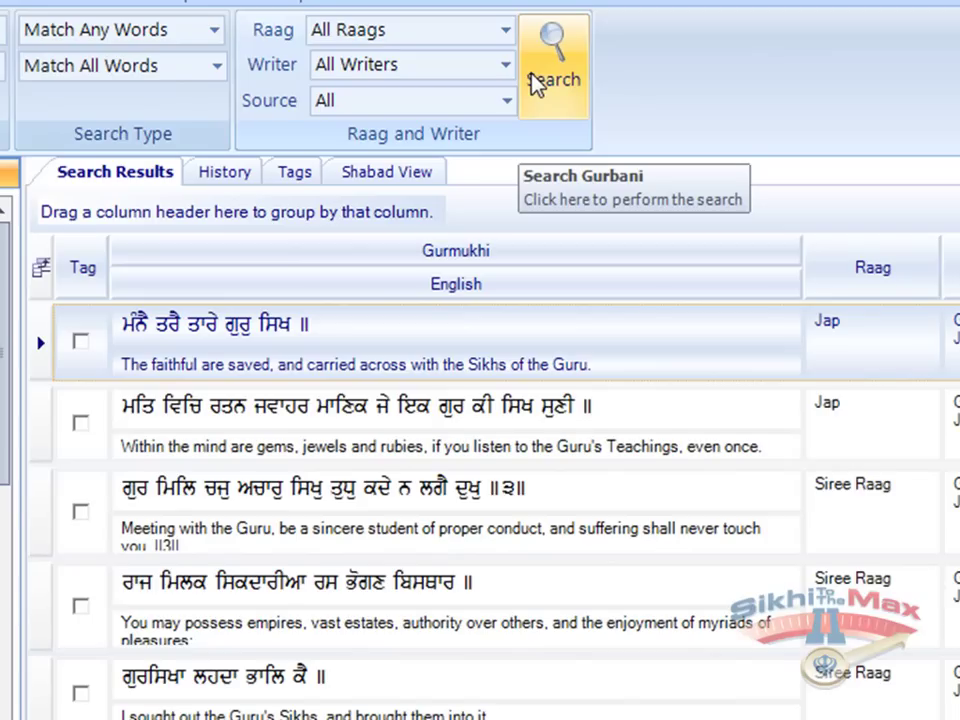
{"action": "left_click", "coordinate": [292, 332]}
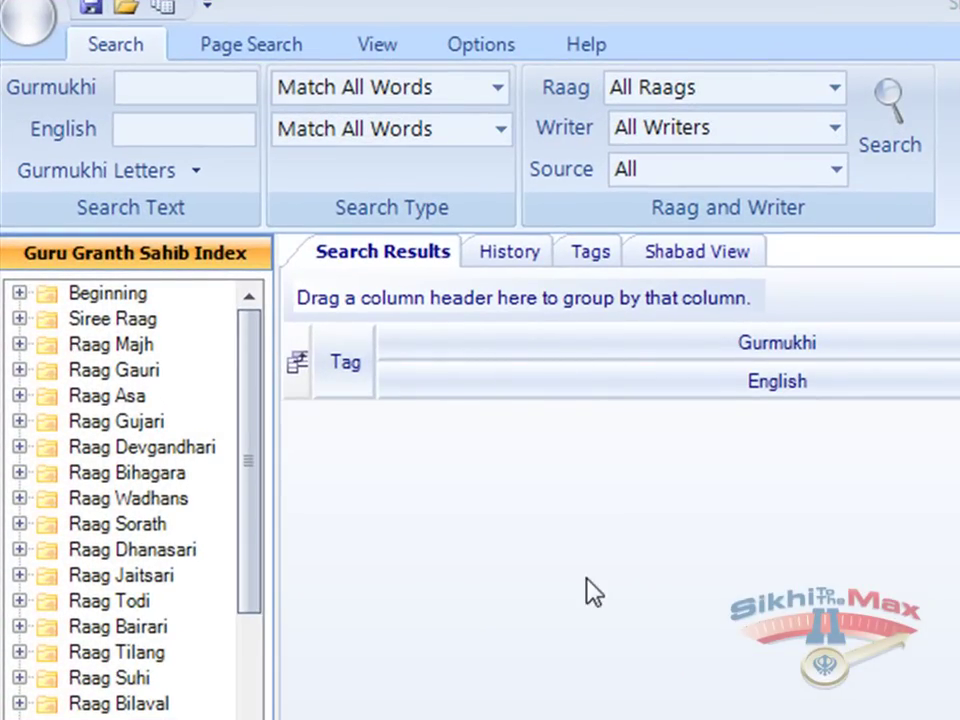
- Search ਗਹਬਮ by First Letters (Start), finding 'ਗੁਰਸਿਖ ਹਰਿ ਬੋਲਹੁ ਮੇਰੇ ਭਾਈ ॥'
{"action": "left_click", "coordinate": [143, 88]}
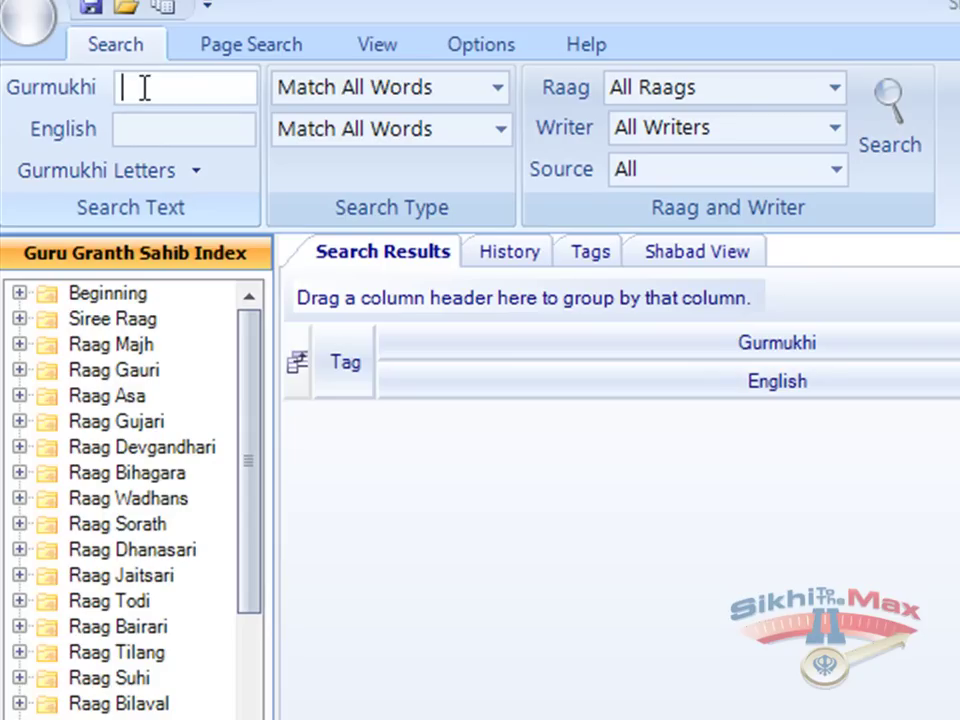
{"action": "type", "text": "ghbm"}
{"action": "left_click", "coordinate": [196, 182]}
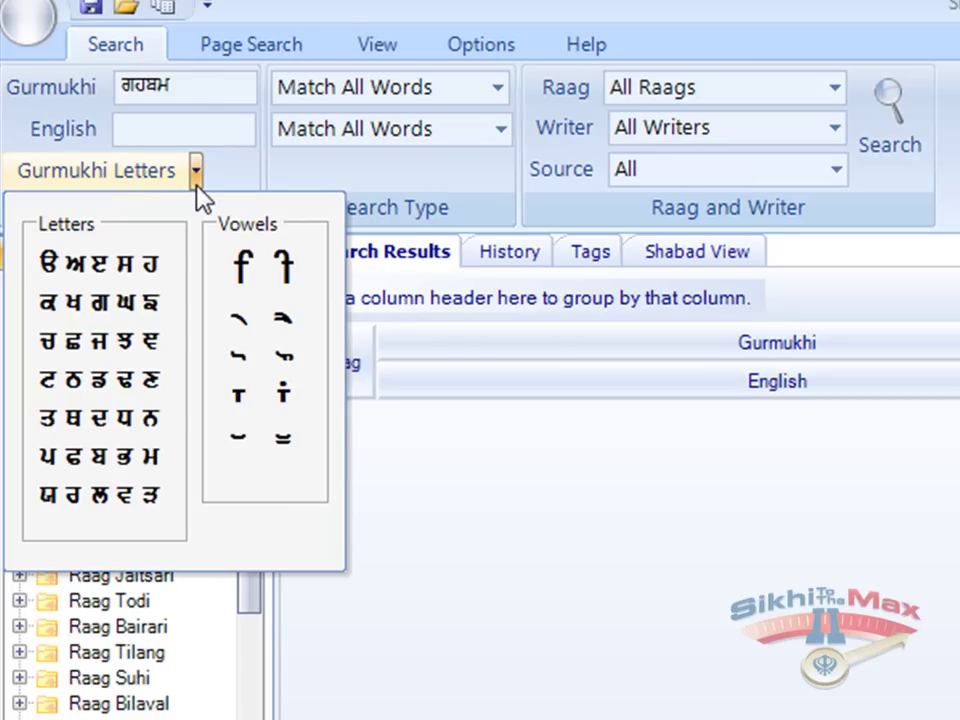
{"action": "left_click", "coordinate": [197, 186]}
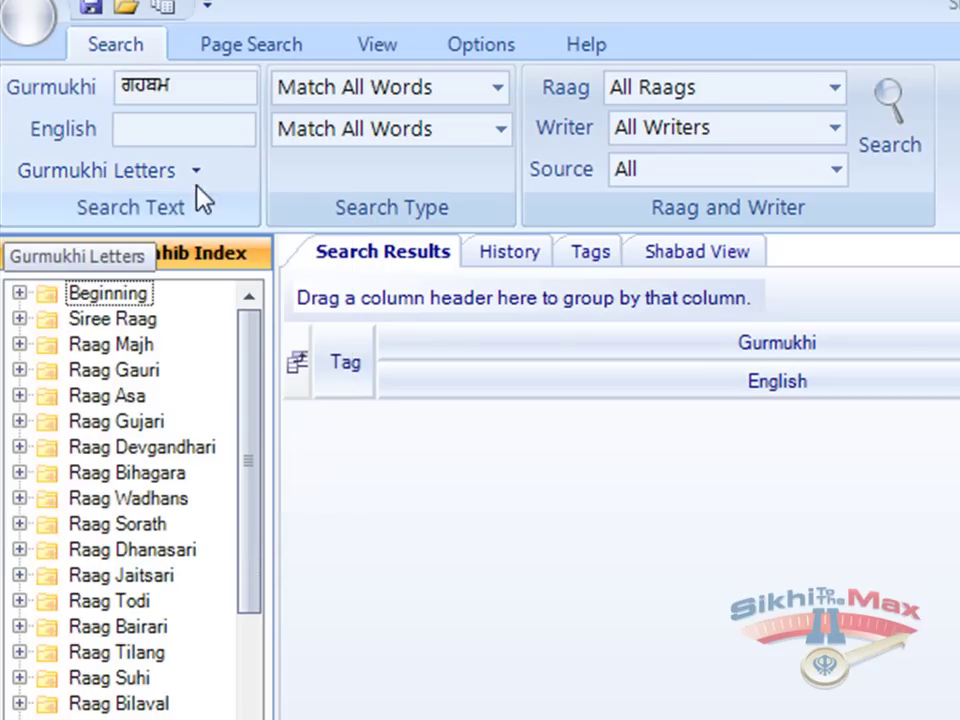
{"action": "left_click", "coordinate": [498, 89]}
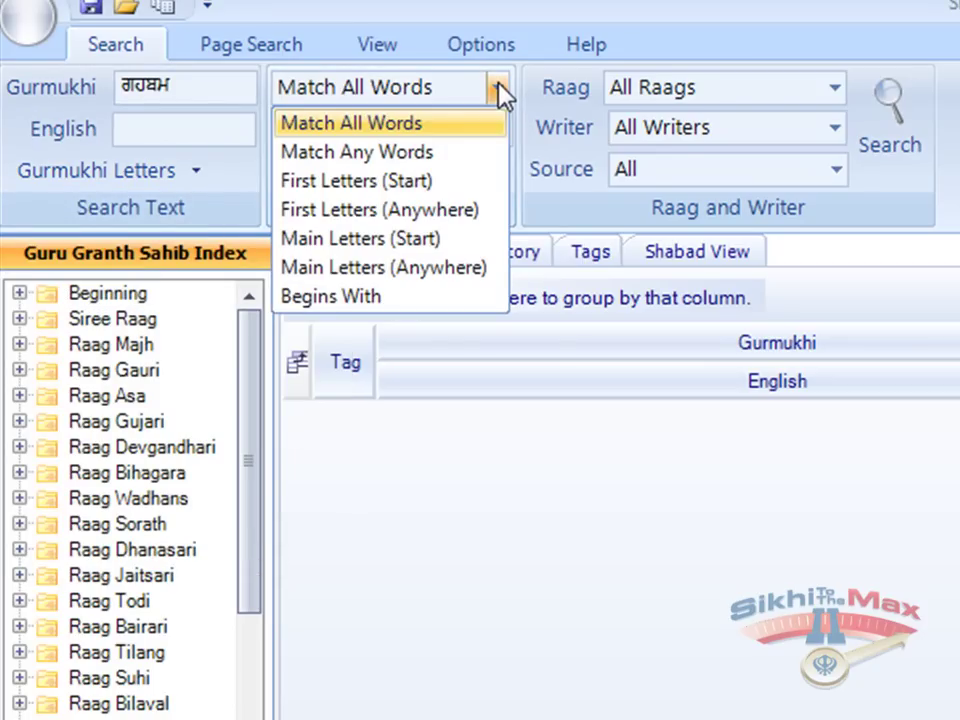
{"action": "left_click", "coordinate": [452, 184]}
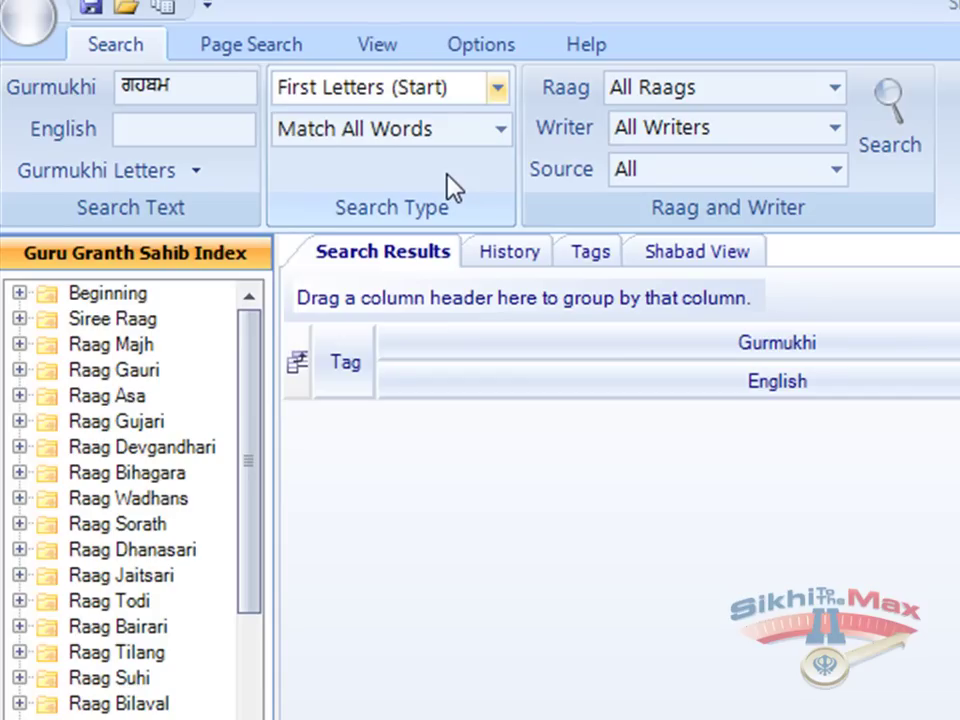
{"action": "left_click", "coordinate": [890, 122]}
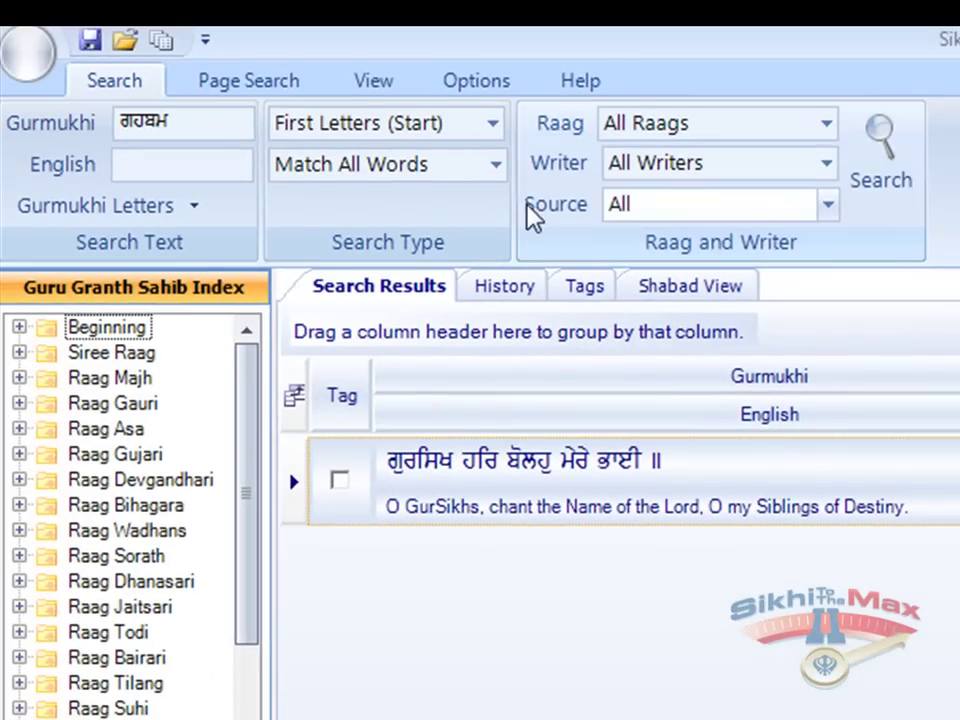
- Re-run the ਗਹਬਮ search as First Letters (Anywhere) and select the first result line
{"action": "left_click", "coordinate": [493, 130]}
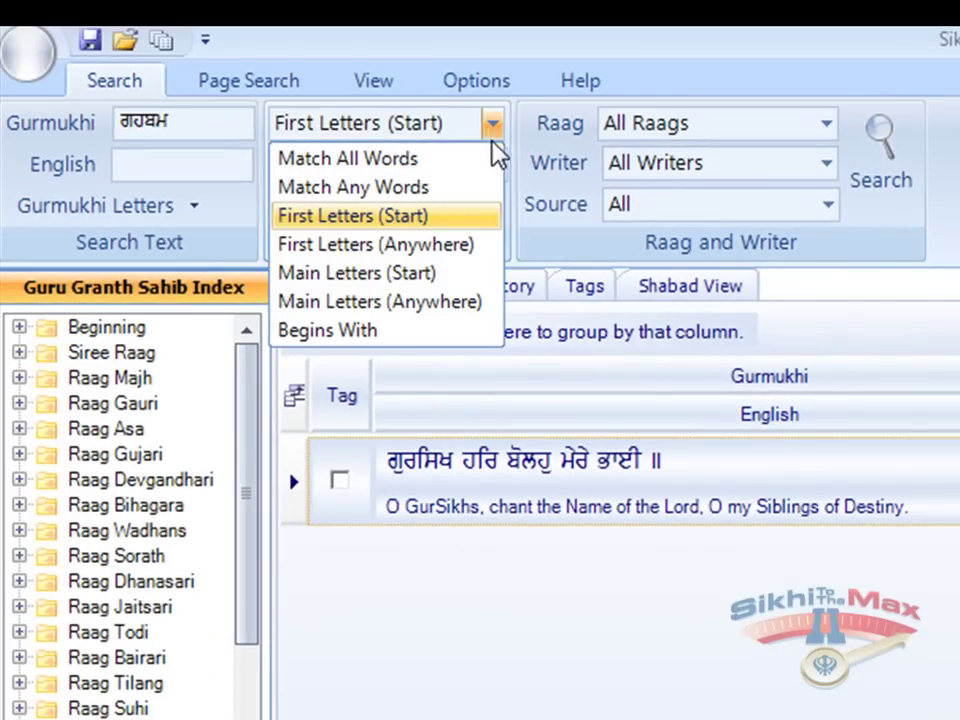
{"action": "left_click", "coordinate": [481, 248]}
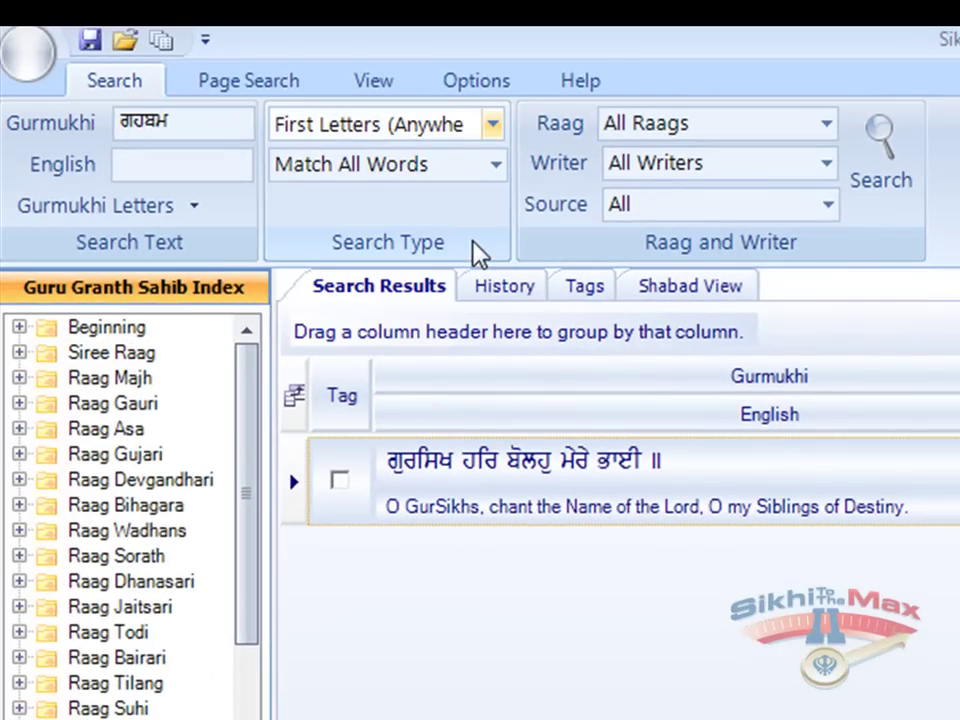
{"action": "left_click", "coordinate": [878, 160]}
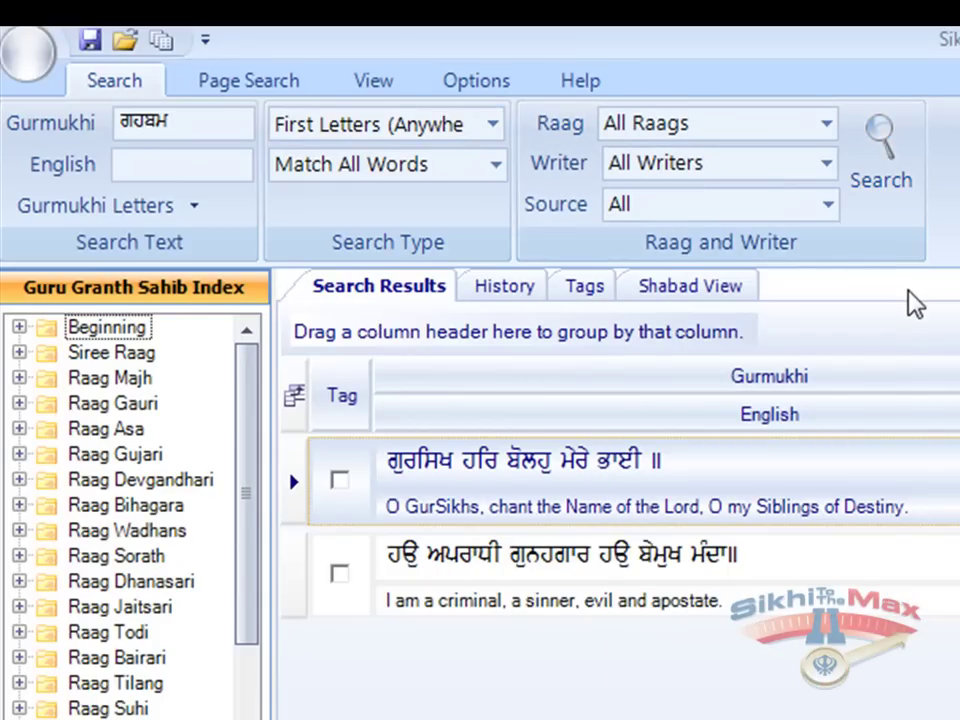
{"action": "left_click", "coordinate": [911, 456]}
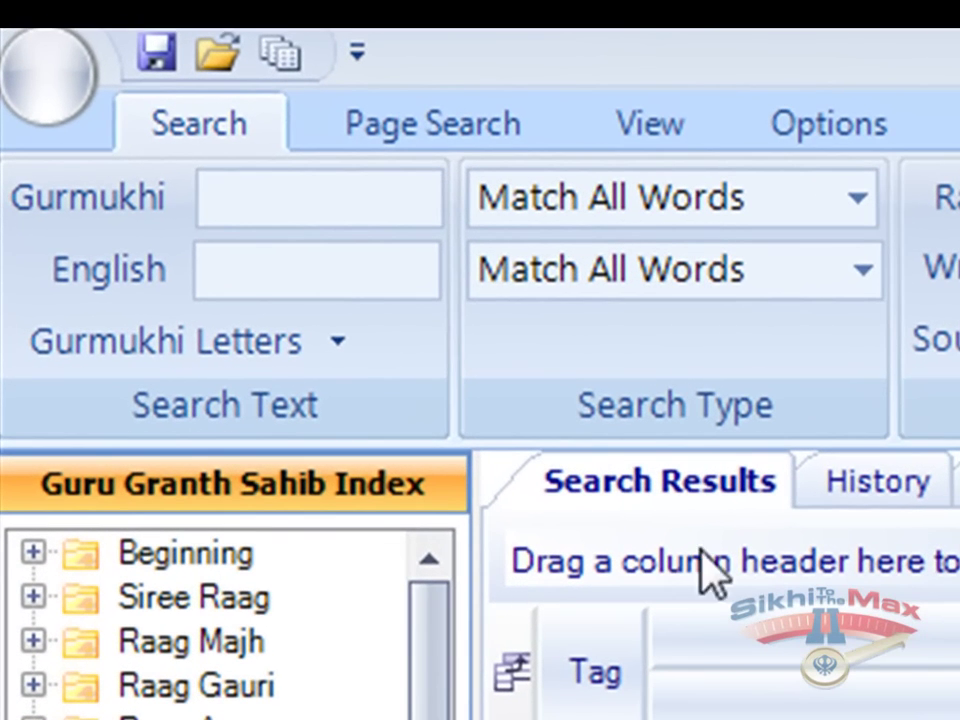
- Search ਮਰ ਮਨ ਲਗ using Main Letters (Start)
{"action": "left_click", "coordinate": [328, 212]}
{"action": "type", "text": "ਮਰ "}
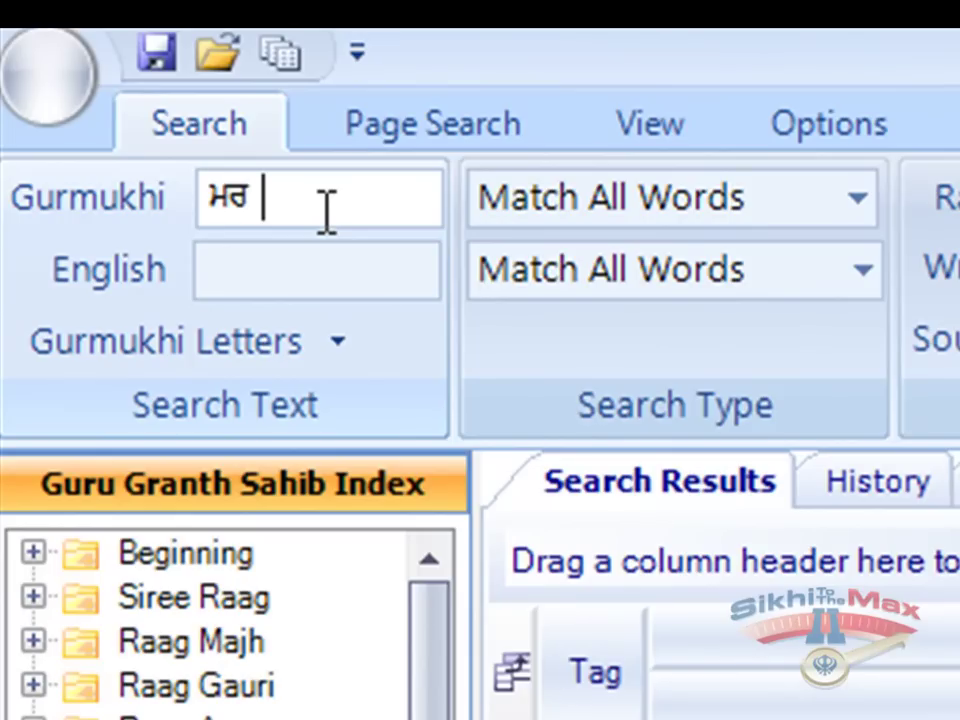
{"action": "type", "text": "ਮਨ"}
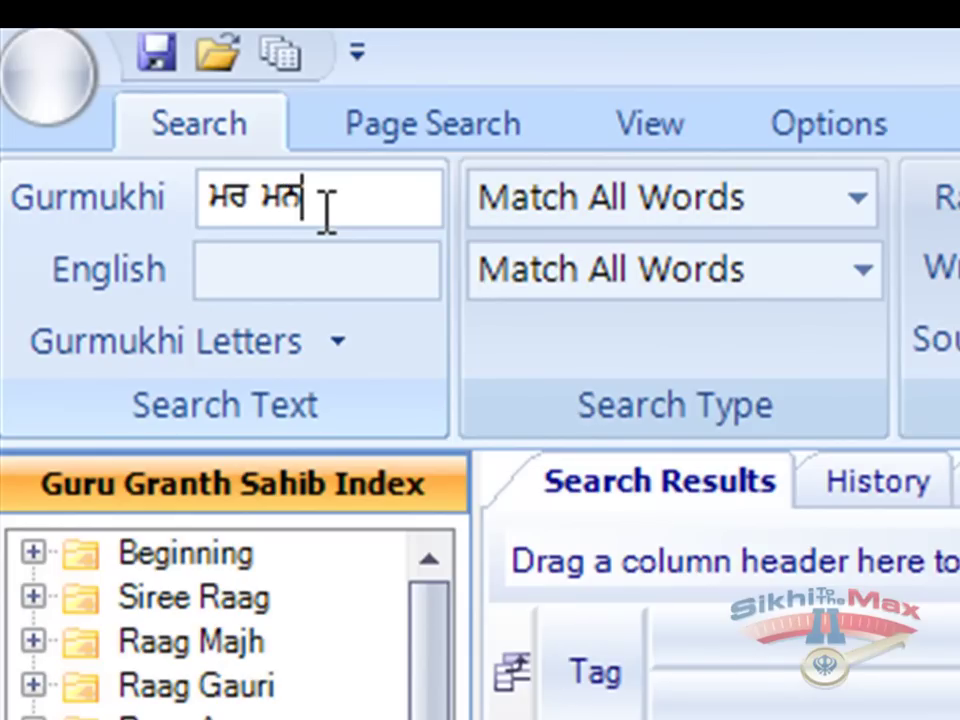
{"action": "type", "text": " ਲਗ"}
{"action": "left_click", "coordinate": [730, 220]}
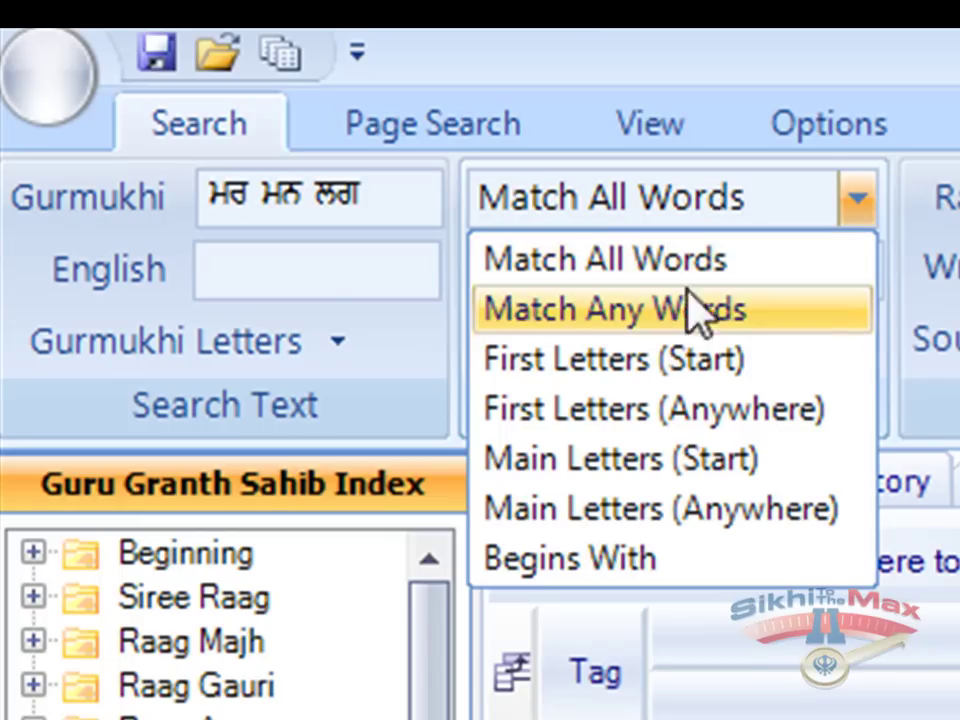
{"action": "left_click", "coordinate": [690, 470]}
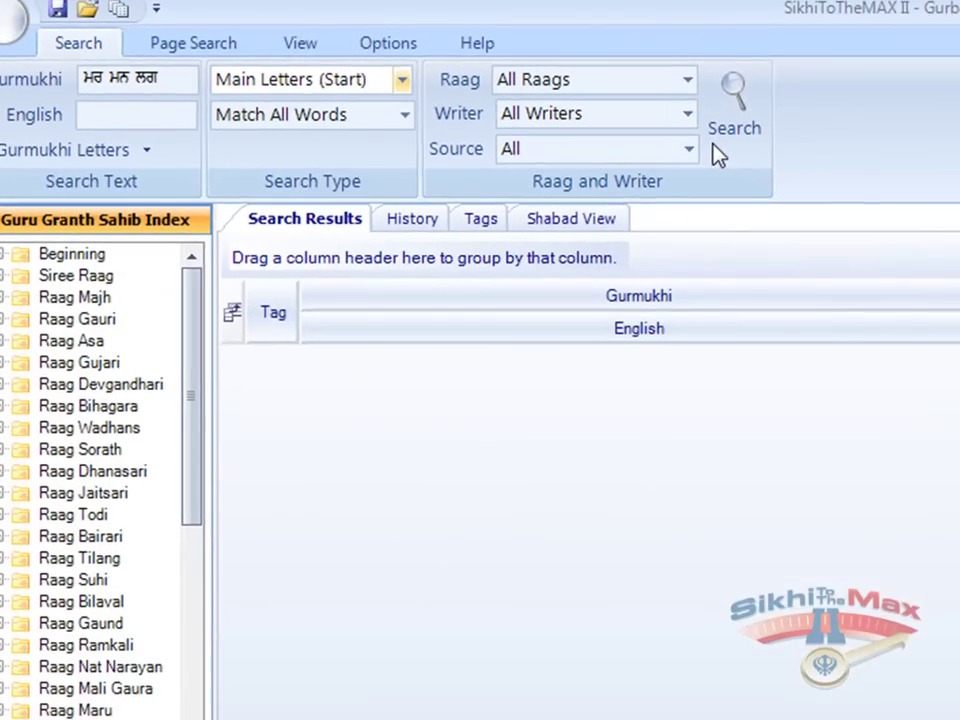
{"action": "left_click", "coordinate": [713, 144]}
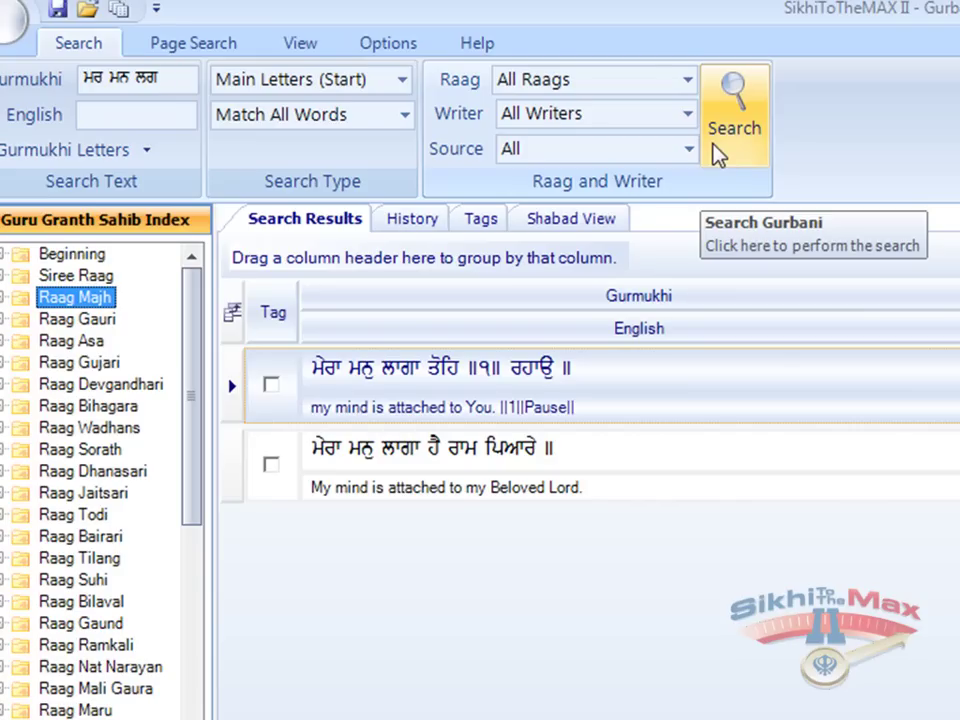
- Re-run the ਮਰ ਮਨ ਲਗ search as Main Letters (Anywhere) and review the third and fourth results
{"action": "left_click", "coordinate": [403, 81]}
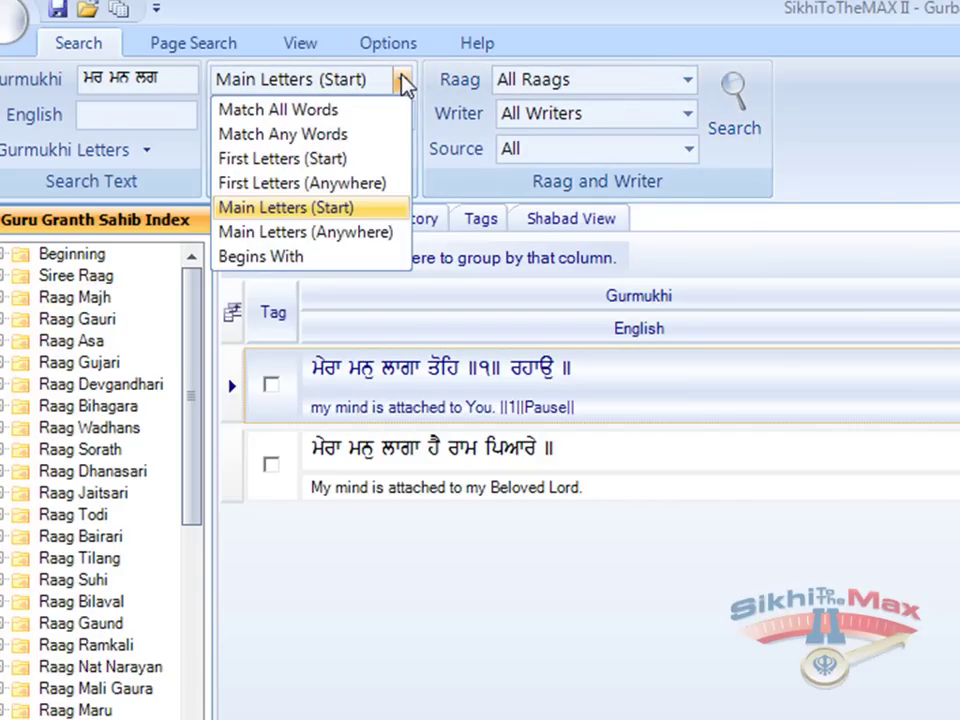
{"action": "left_click", "coordinate": [369, 236]}
{"action": "left_click", "coordinate": [723, 125]}
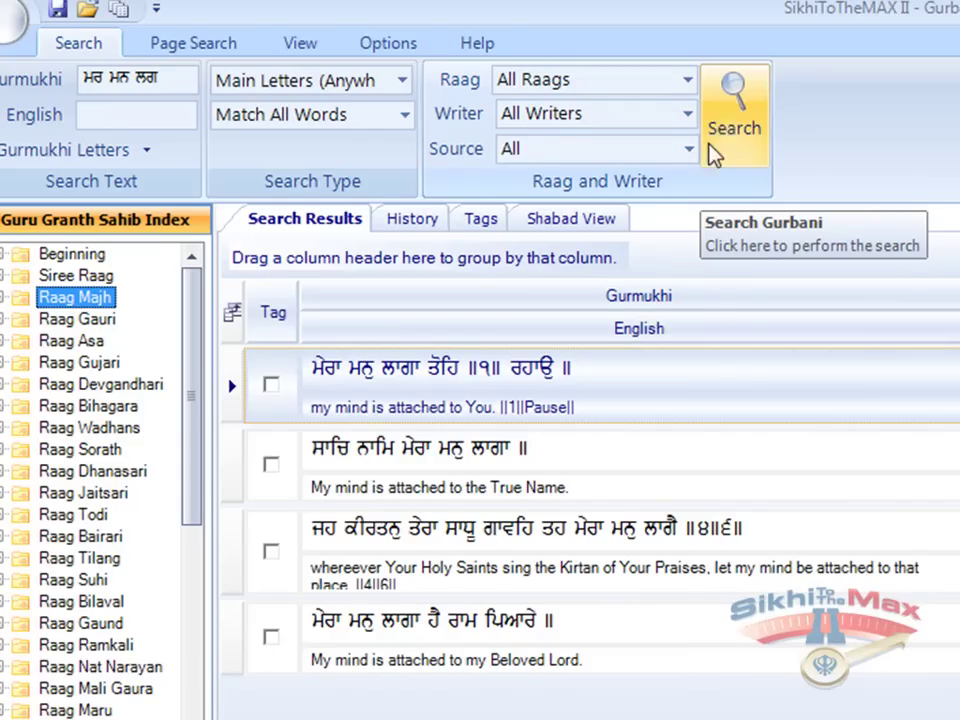
{"action": "left_click", "coordinate": [646, 530]}
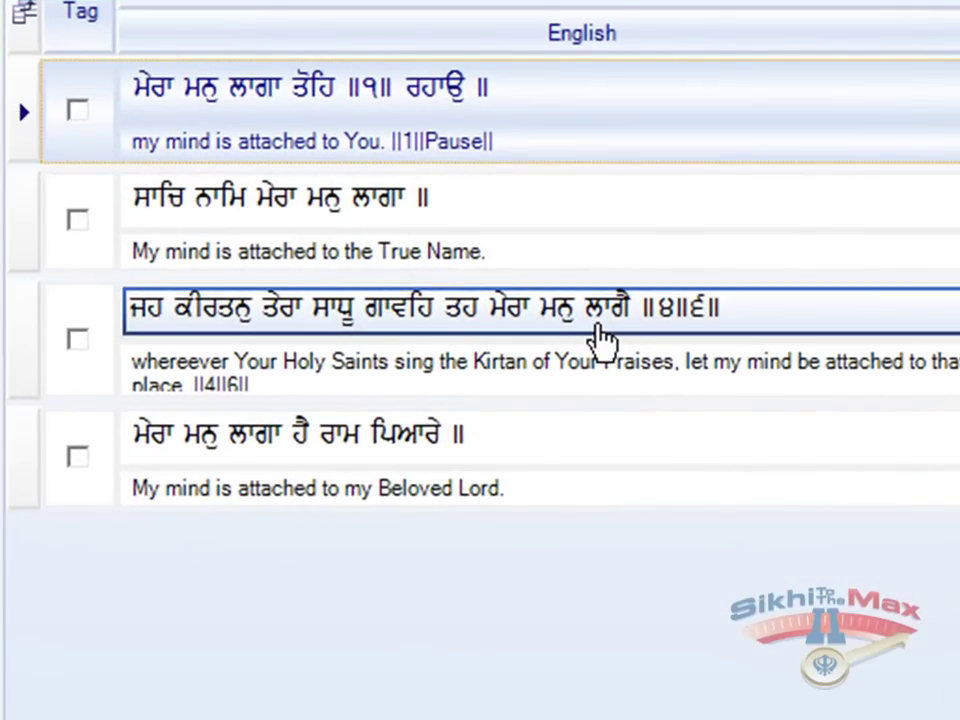
{"action": "left_click", "coordinate": [510, 437]}
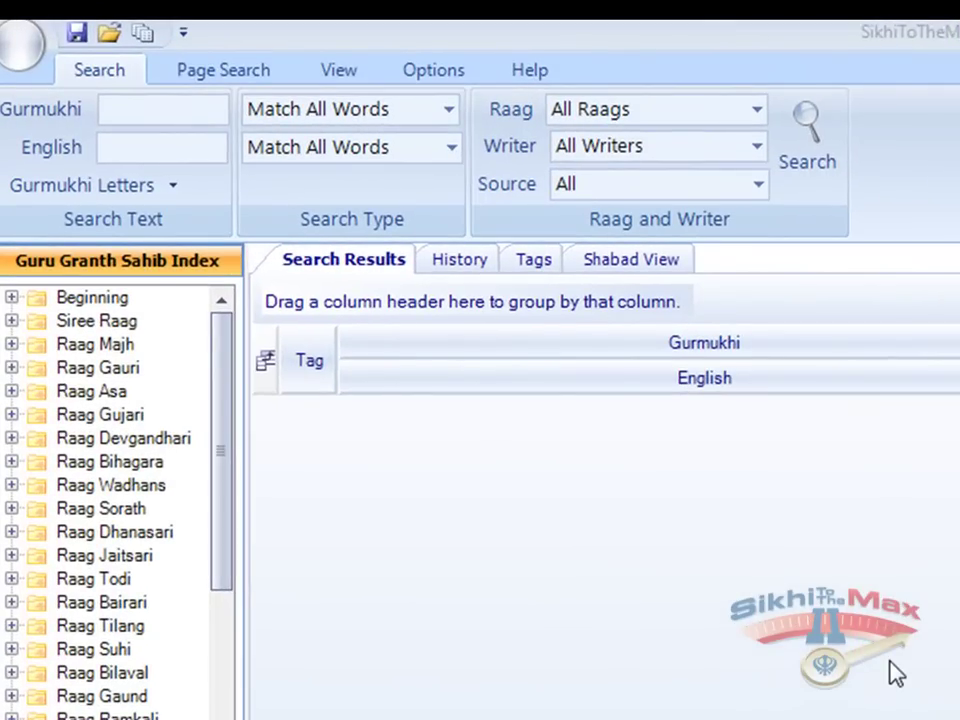
- Search ਜਮਦੂਤ with Begins With and select the first Messenger of Death result line
{"action": "left_click", "coordinate": [167, 113]}
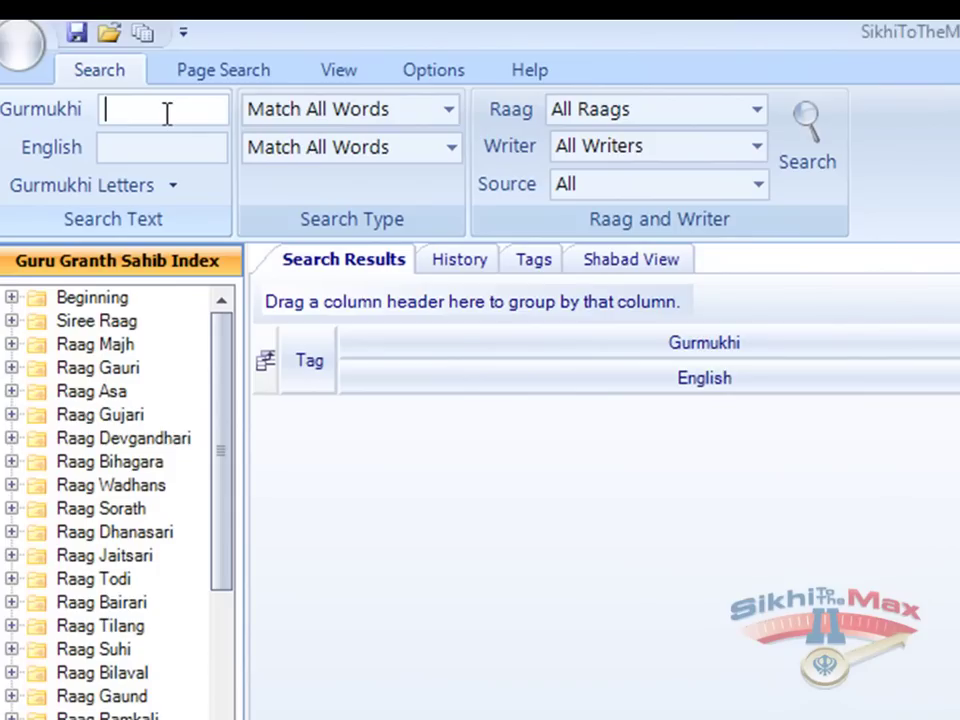
{"action": "type", "text": "jmdUq"}
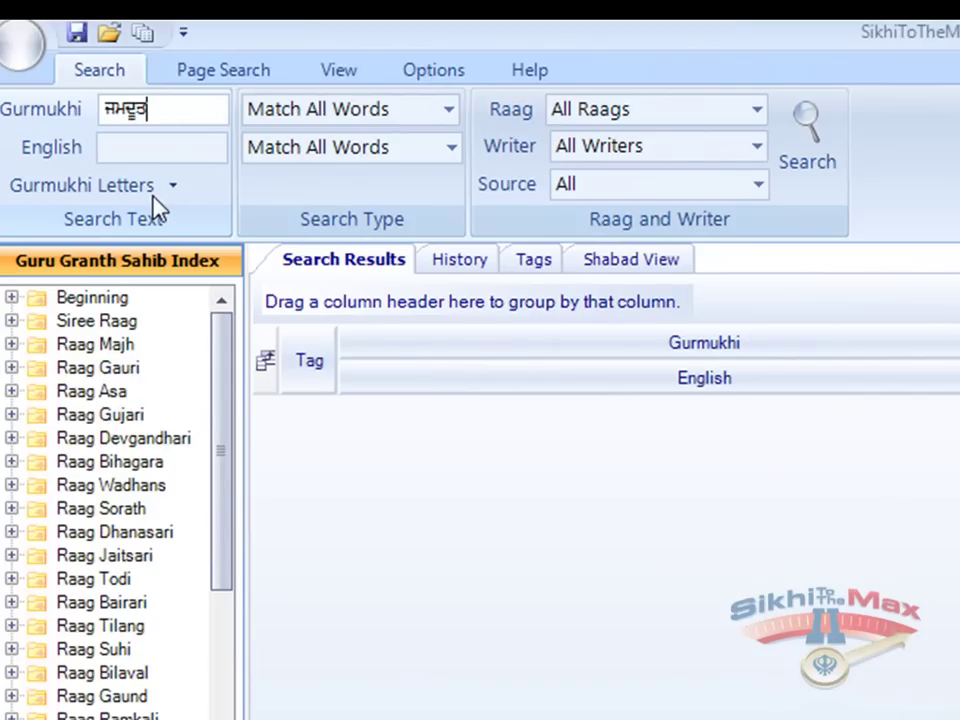
{"action": "left_click", "coordinate": [332, 110]}
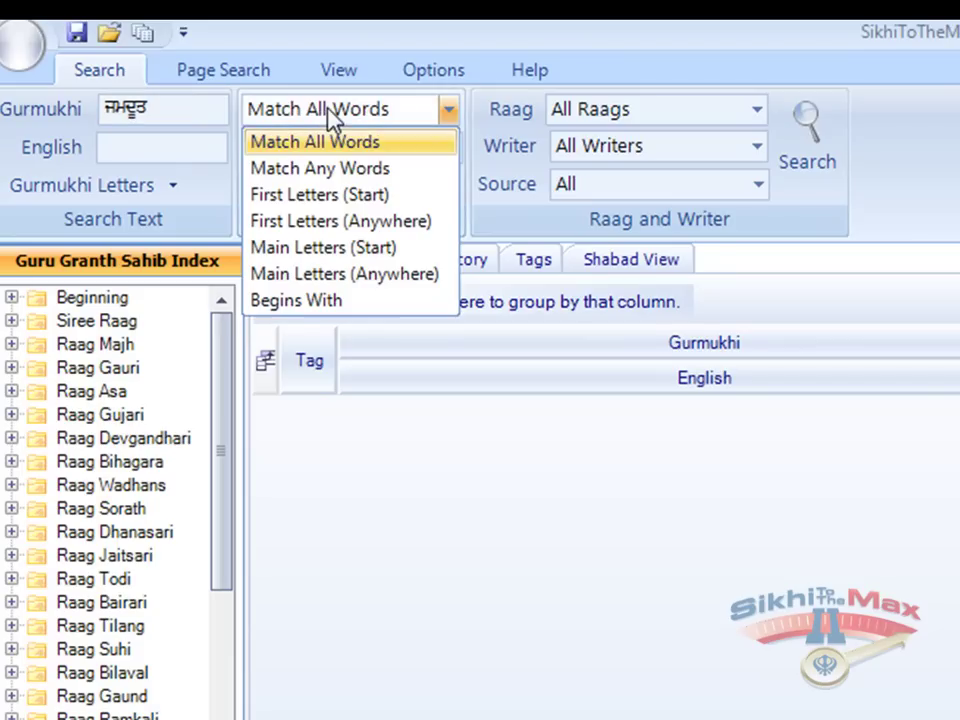
{"action": "left_click", "coordinate": [326, 301]}
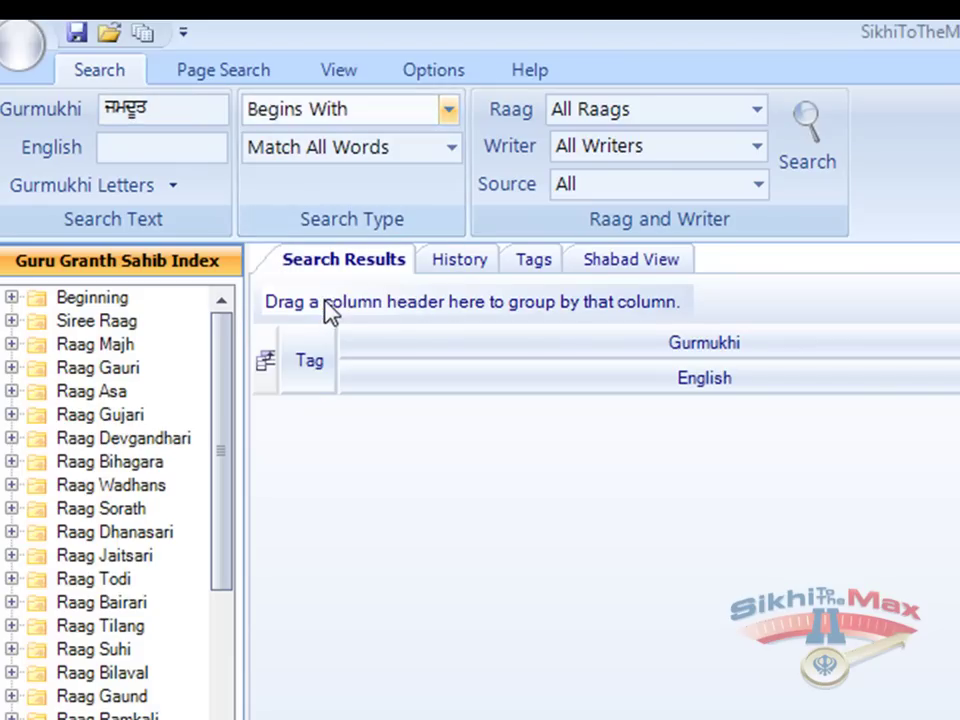
{"action": "left_click", "coordinate": [805, 140]}
{"action": "left_click", "coordinate": [800, 150]}
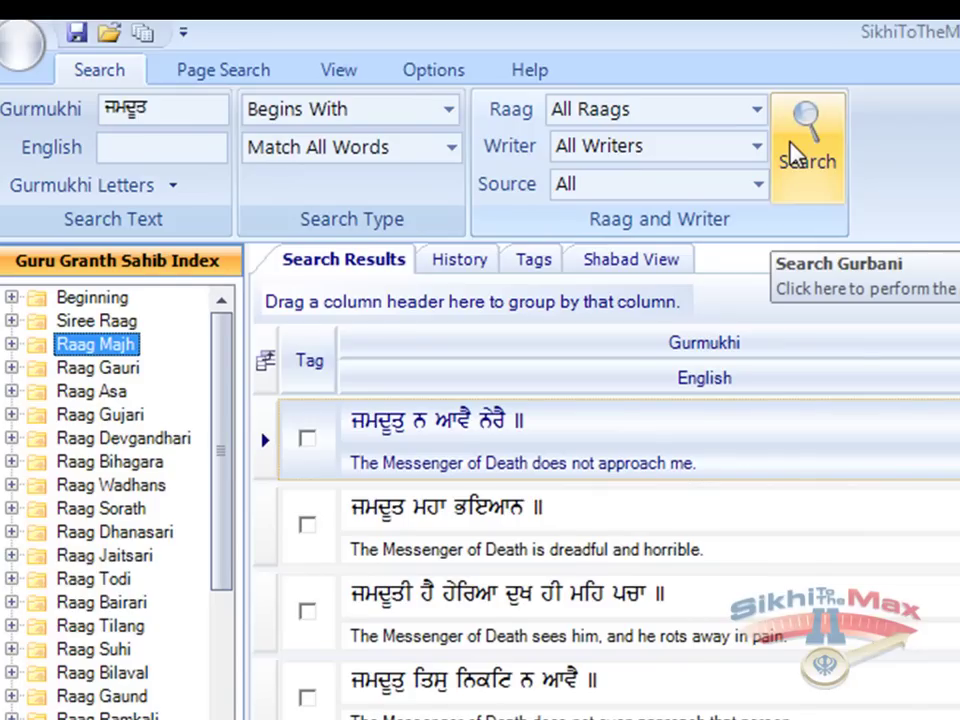
{"action": "left_click", "coordinate": [392, 437]}
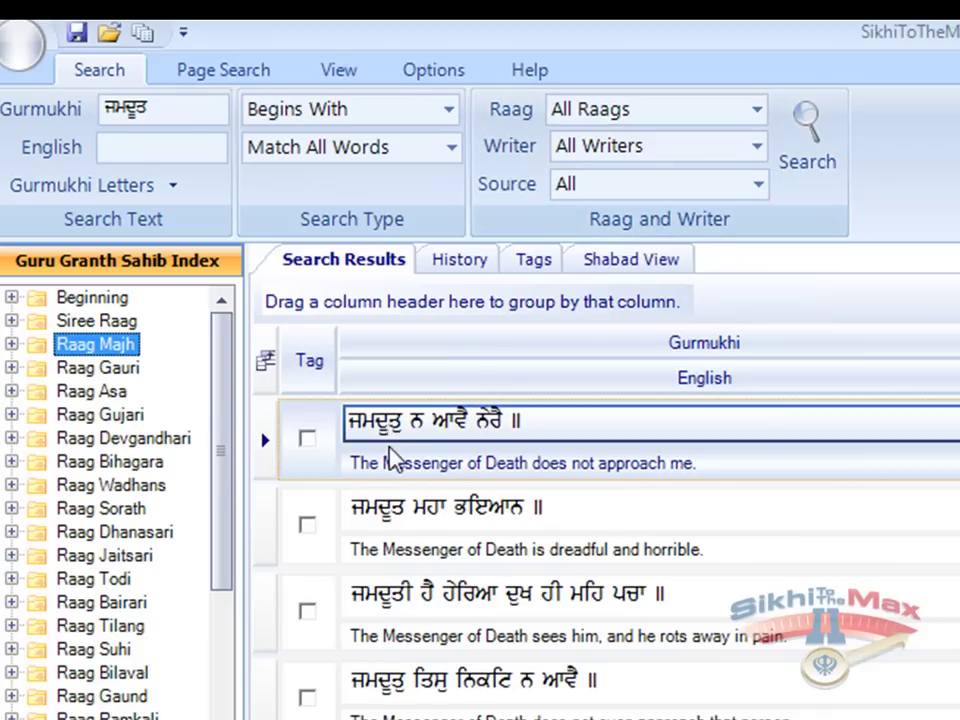